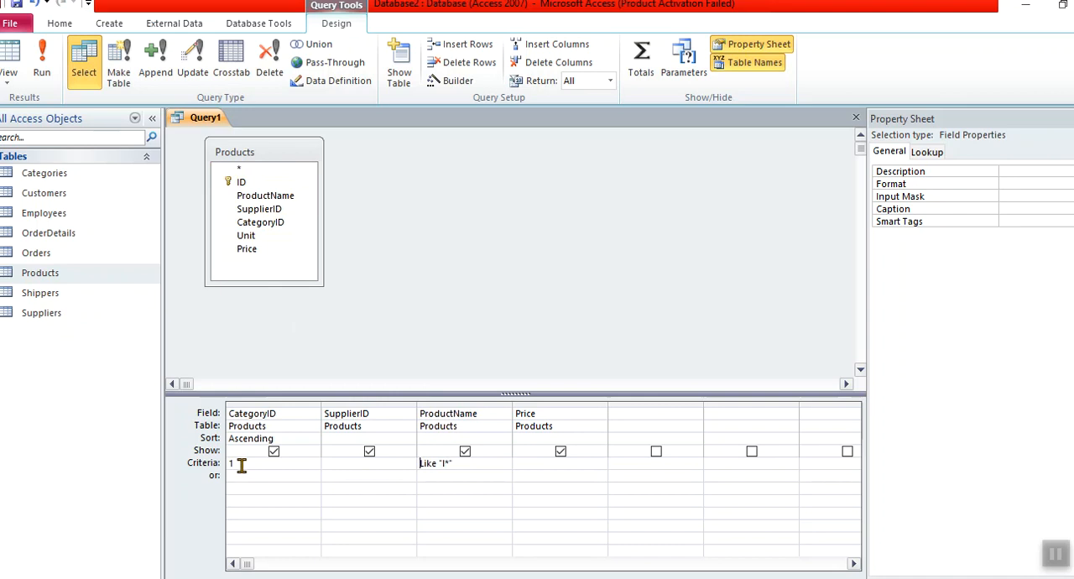
Clear the ProductName criterion, keep 1 as the CategoryID criterion, and run the query
click(463, 463)
key(BackSpace)
key(BackSpace)
key(BackSpace)
key(BackSpace)
key(BackSpace)
key(BackSpace)
key(BackSpace)
key(BackSpace)
key(BackSpace)
click(240, 461)
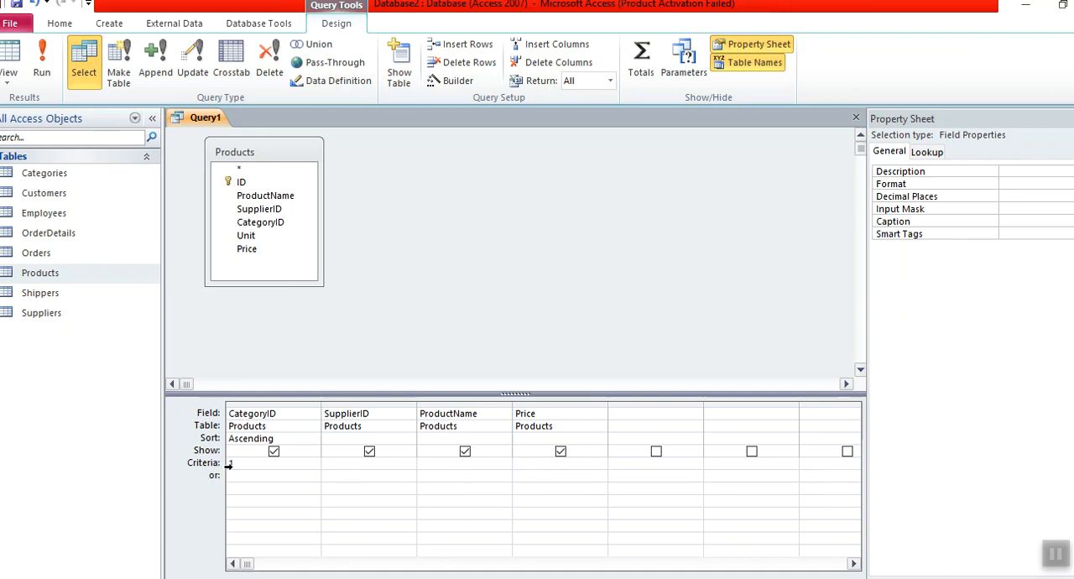
text(1)
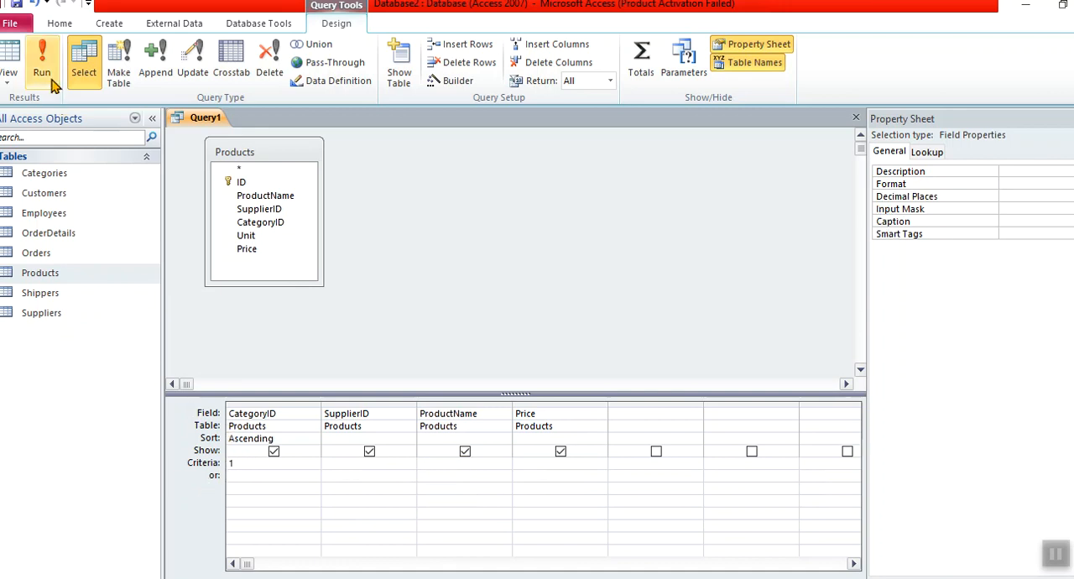
click(43, 72)
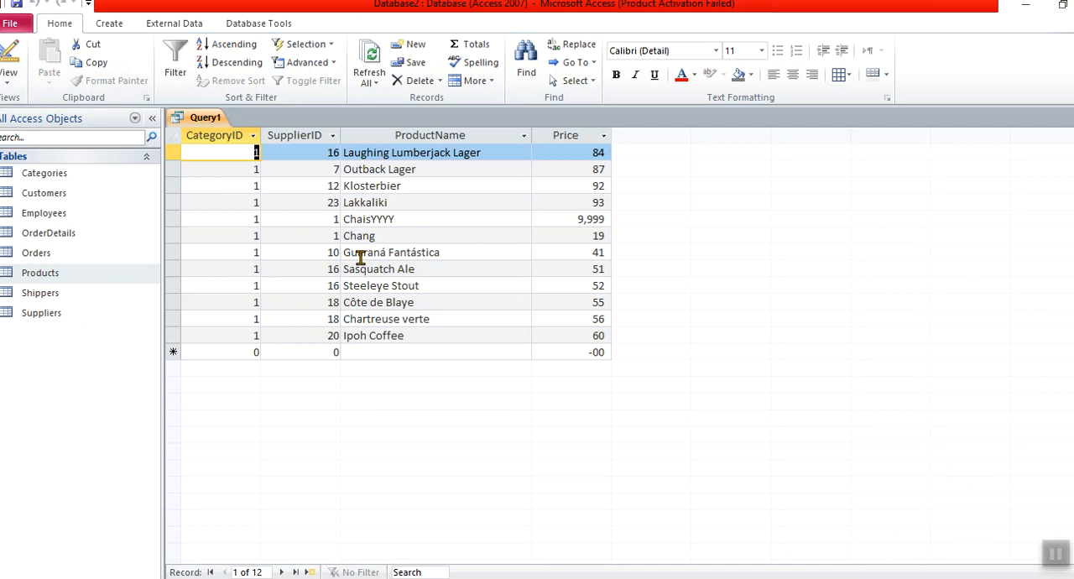
click(332, 153)
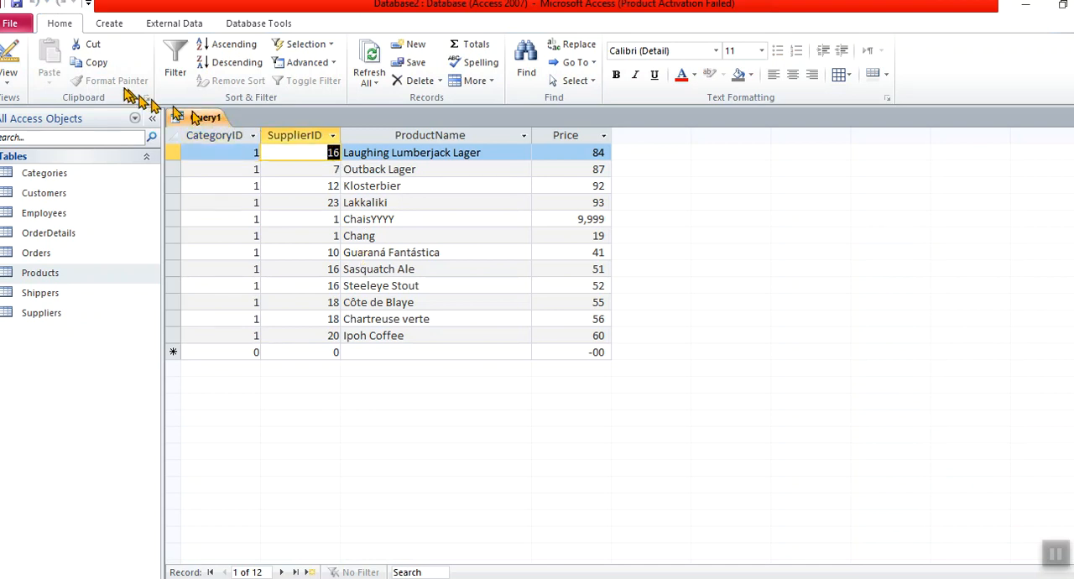
Return to the query design, add 16 as an "or" criterion for SupplierID, and run the query to check the suppliers
click(8, 55)
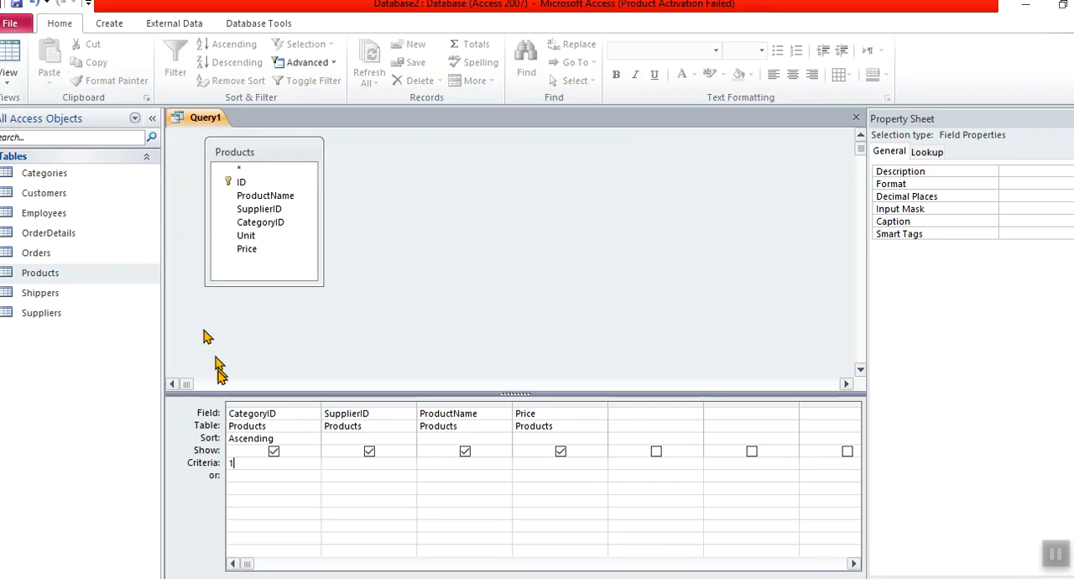
click(345, 476)
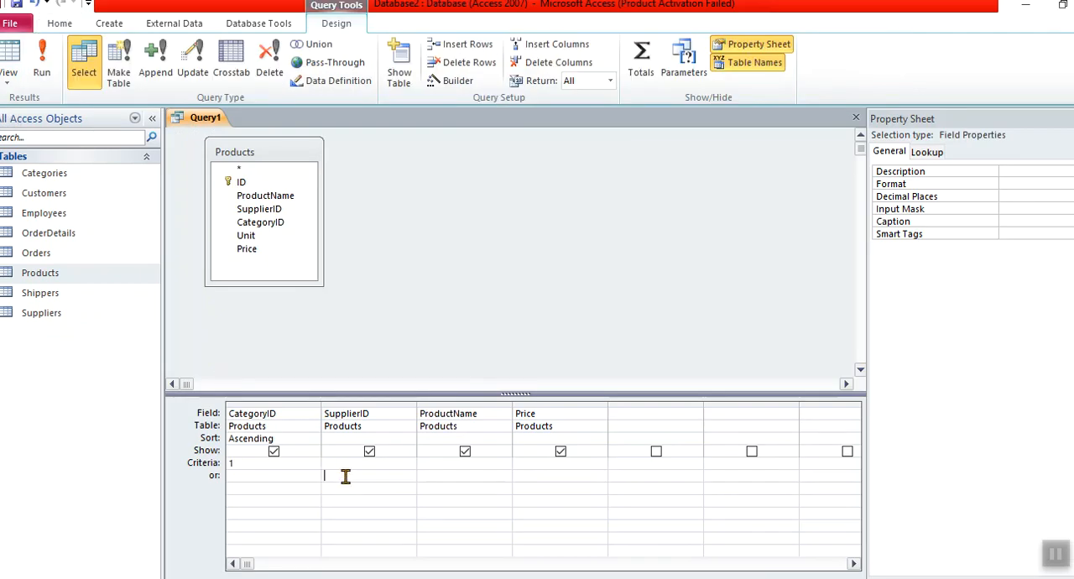
text(16)
click(336, 460)
click(377, 475)
text(1)
double_click(330, 476)
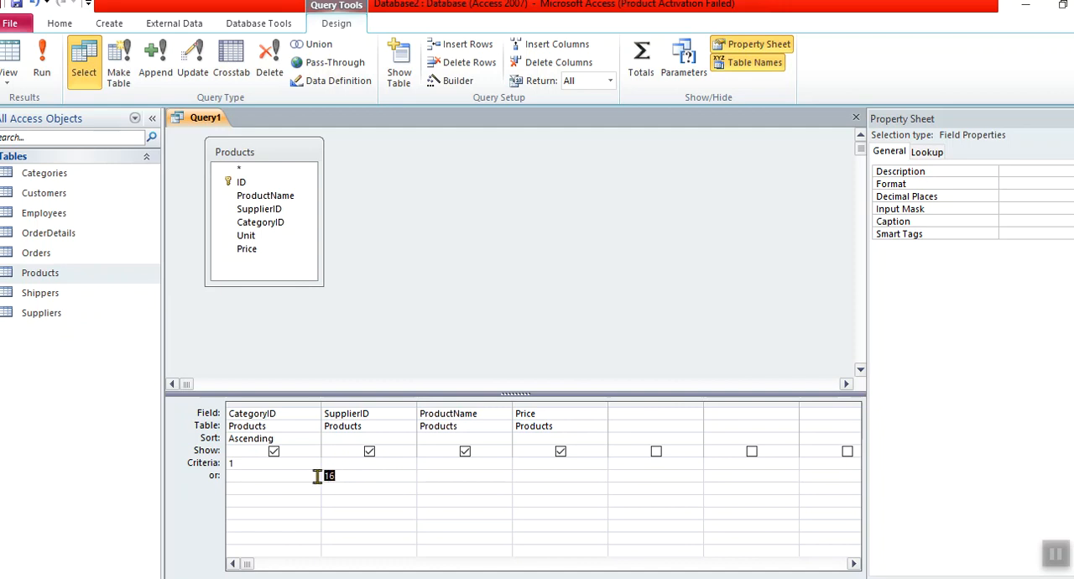
click(260, 478)
click(47, 63)
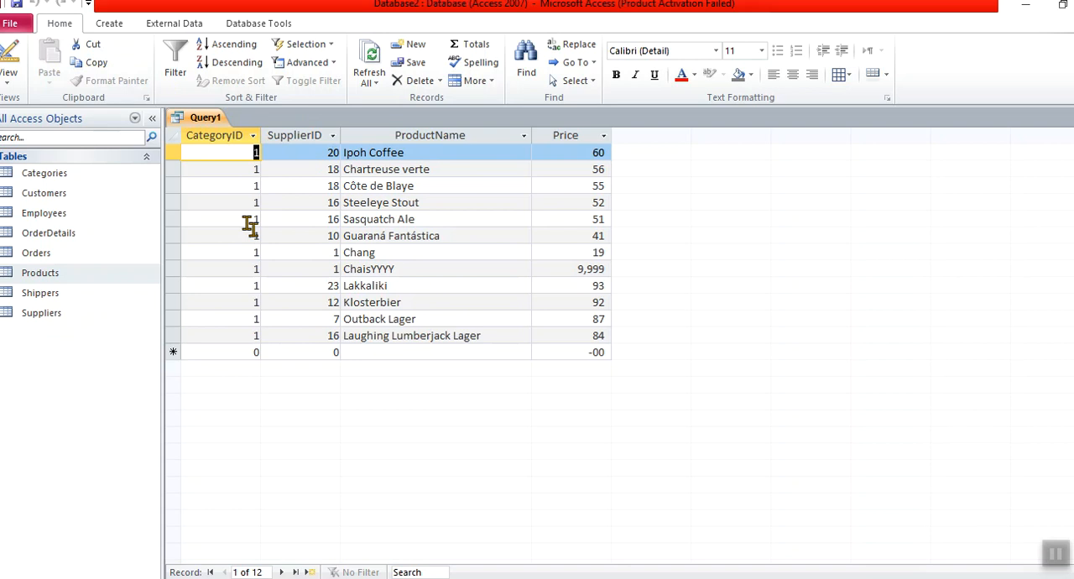
click(332, 218)
double_click(332, 219)
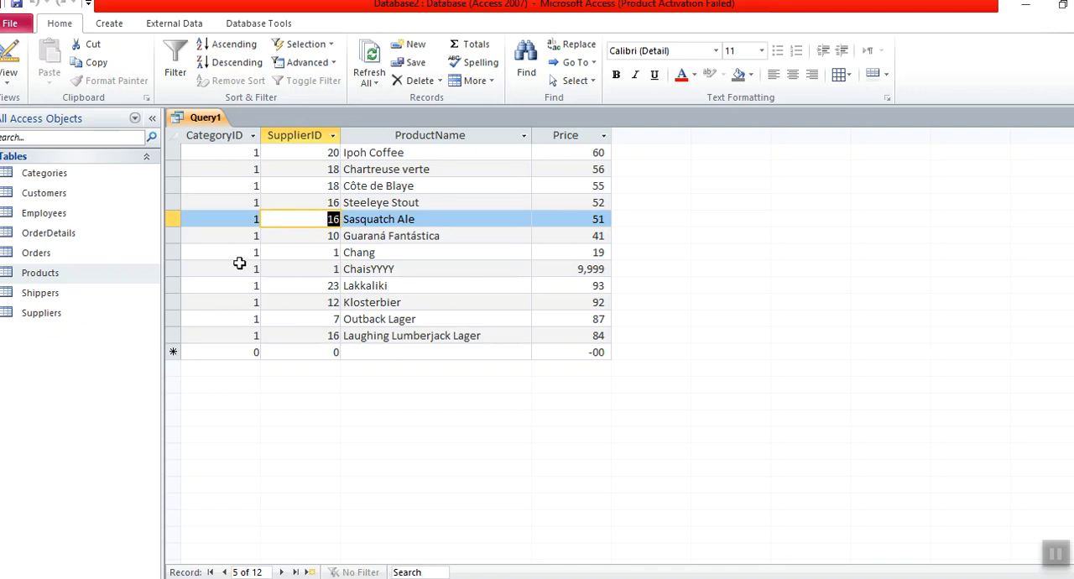
click(332, 182)
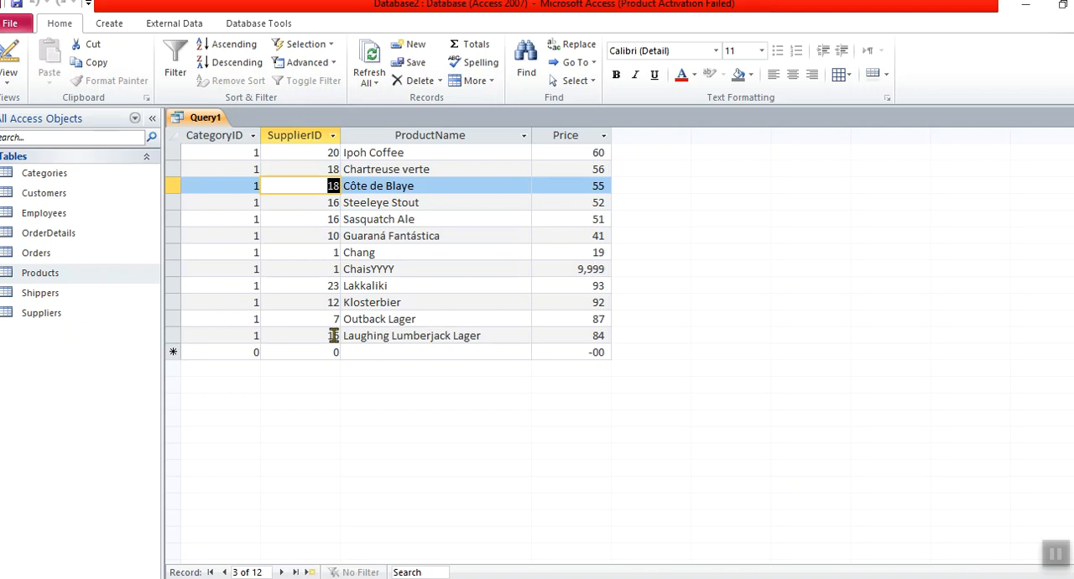
Change the SupplierID "or" criterion to 17 in the query design and run the query
click(10, 58)
click(348, 475)
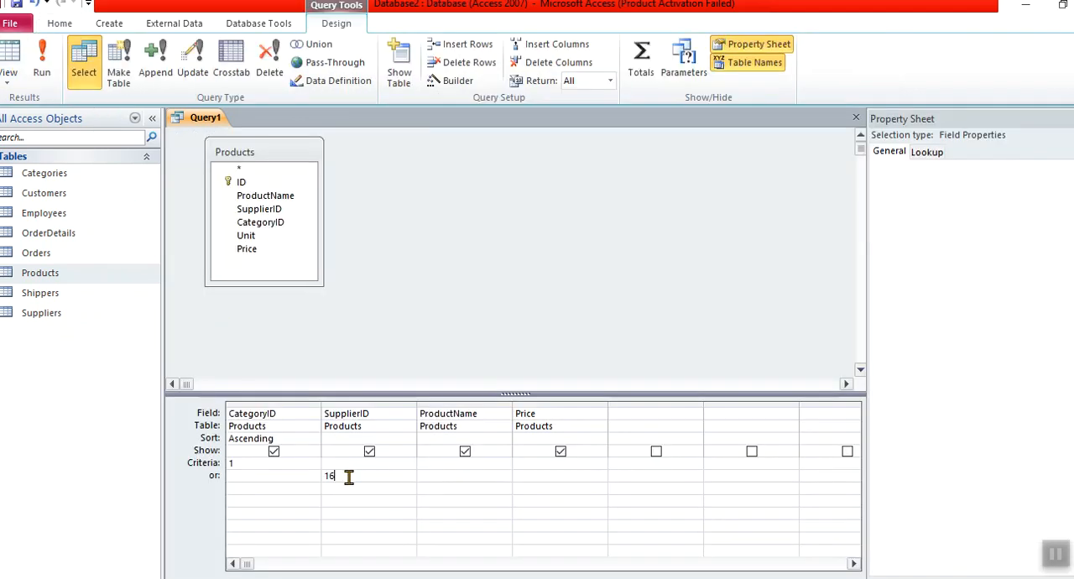
key(BackSpace)
text(7)
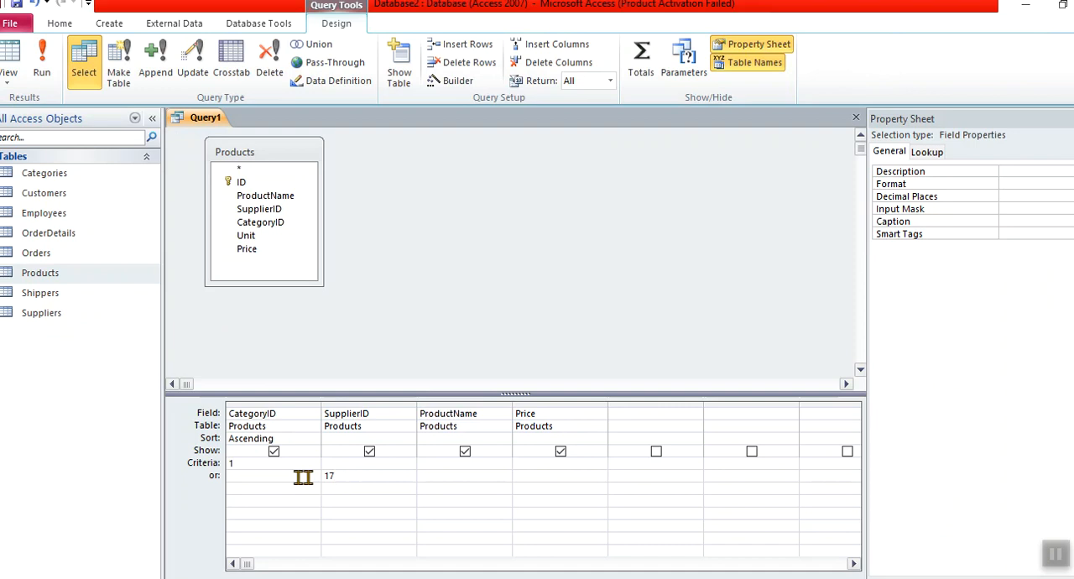
click(256, 475)
double_click(328, 475)
click(42, 57)
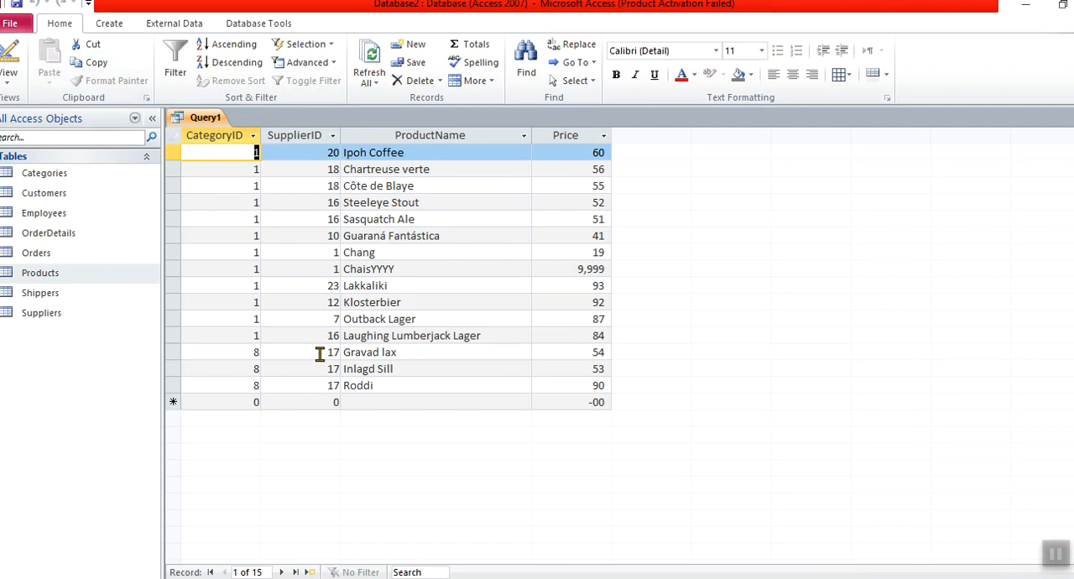
Examine which result rows match CategoryID 1 and which match SupplierID 17
click(327, 351)
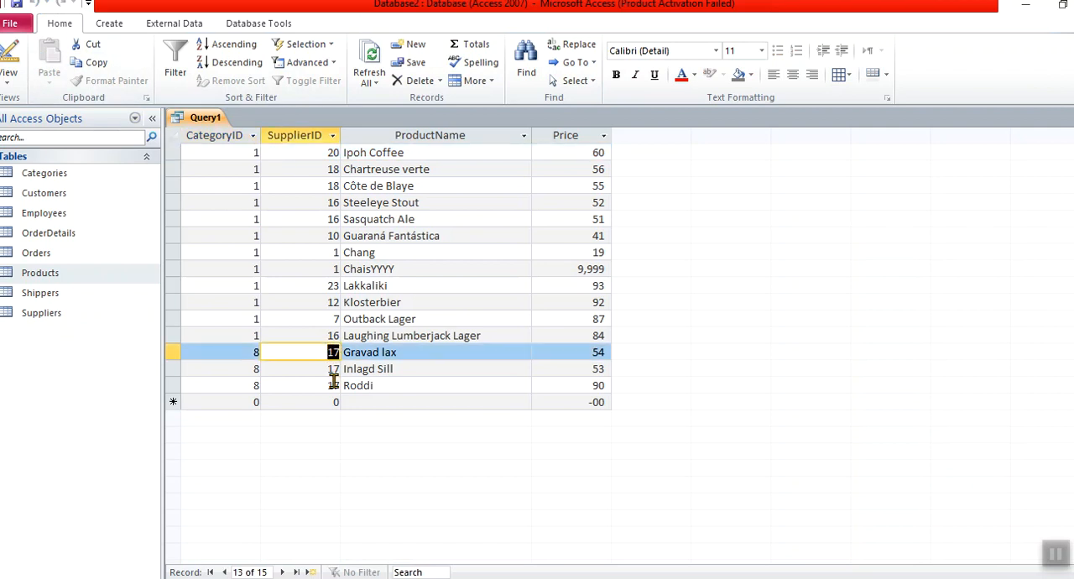
drag(333, 352, 333, 366)
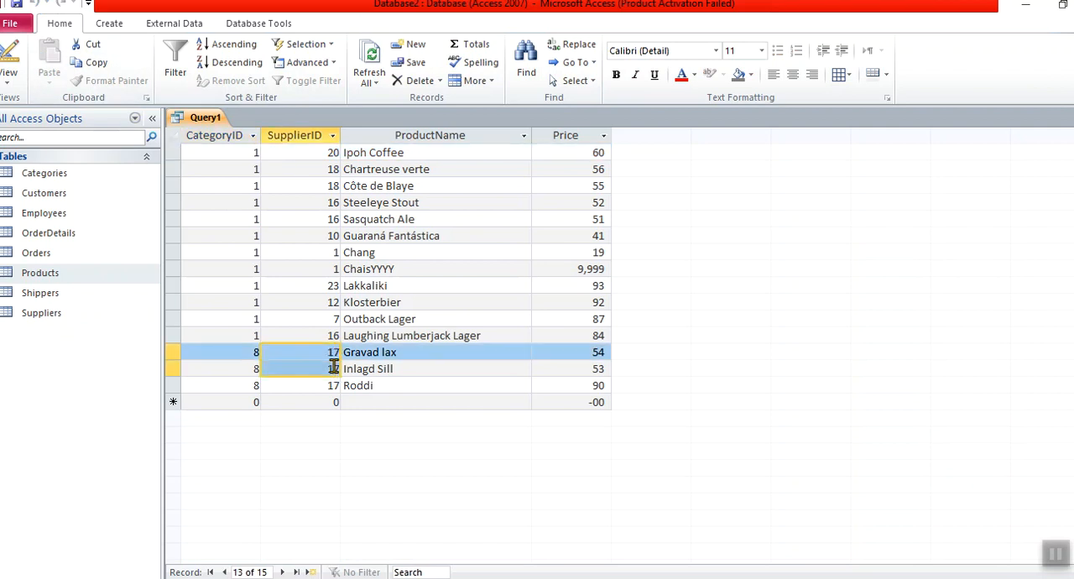
click(244, 352)
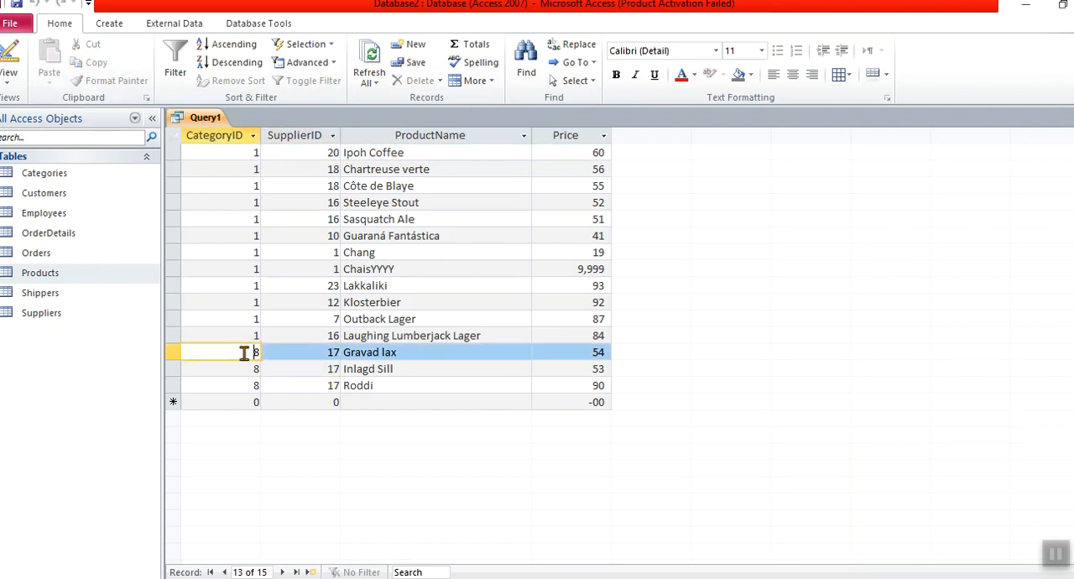
shift+click(386, 386)
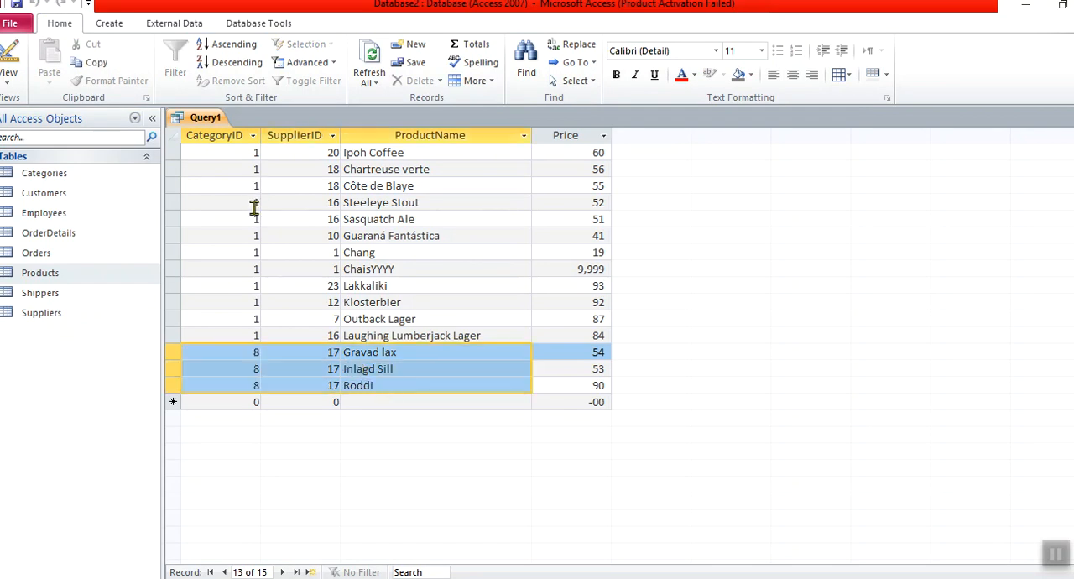
click(334, 352)
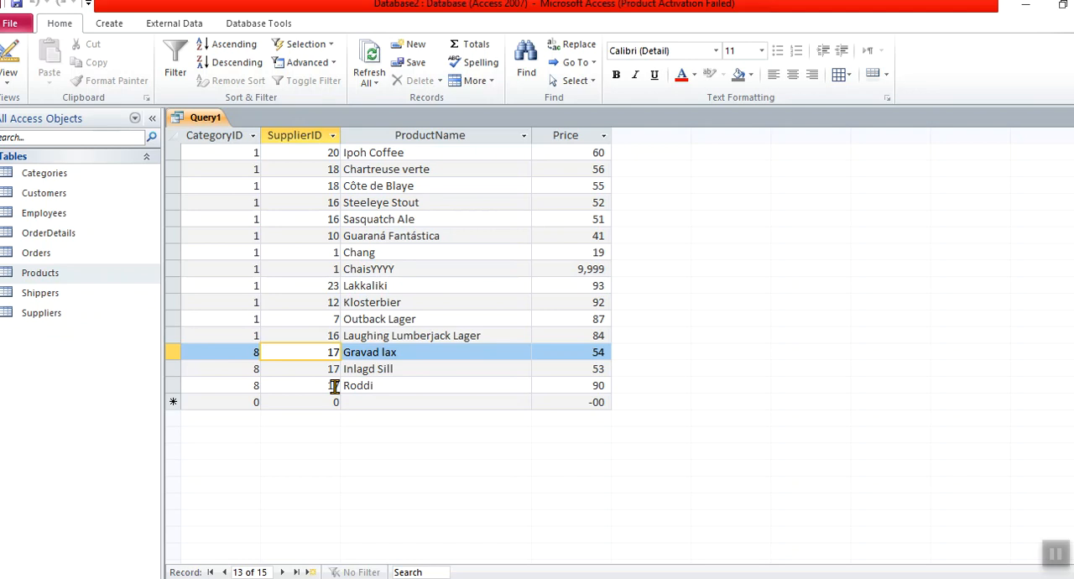
click(254, 153)
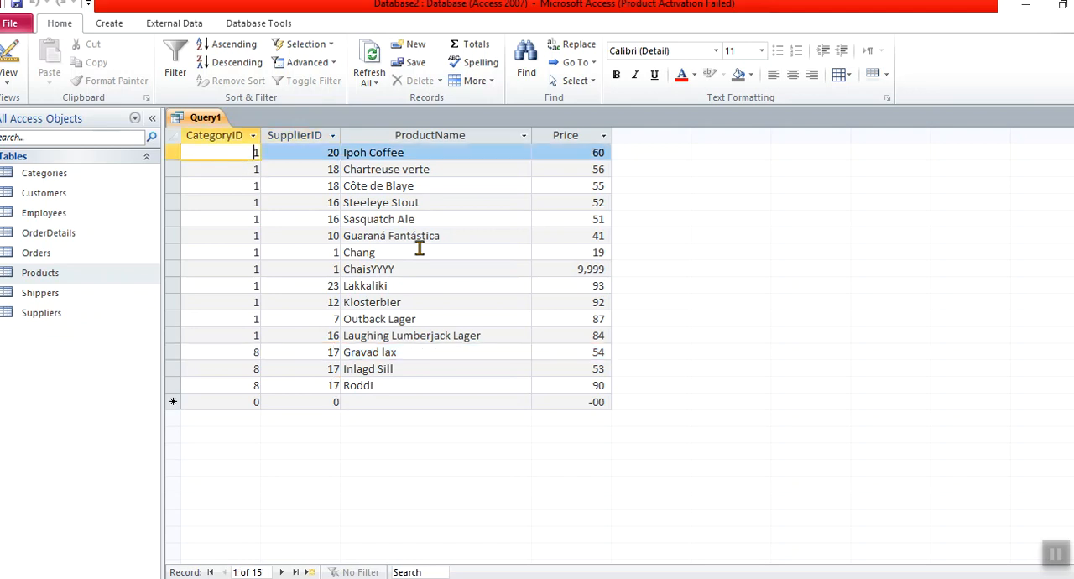
shift+click(598, 366)
shift+click(593, 335)
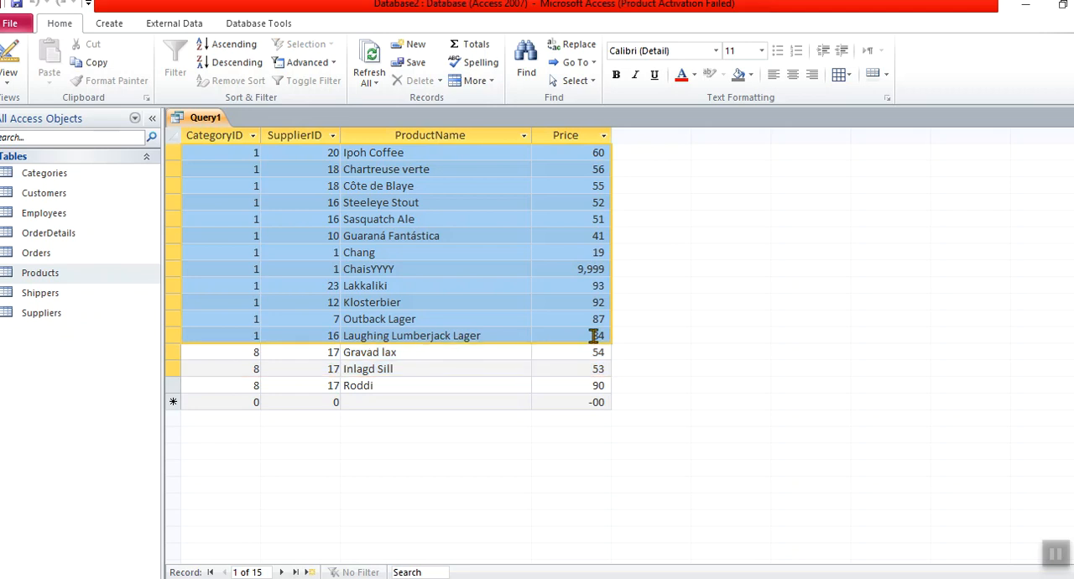
click(225, 351)
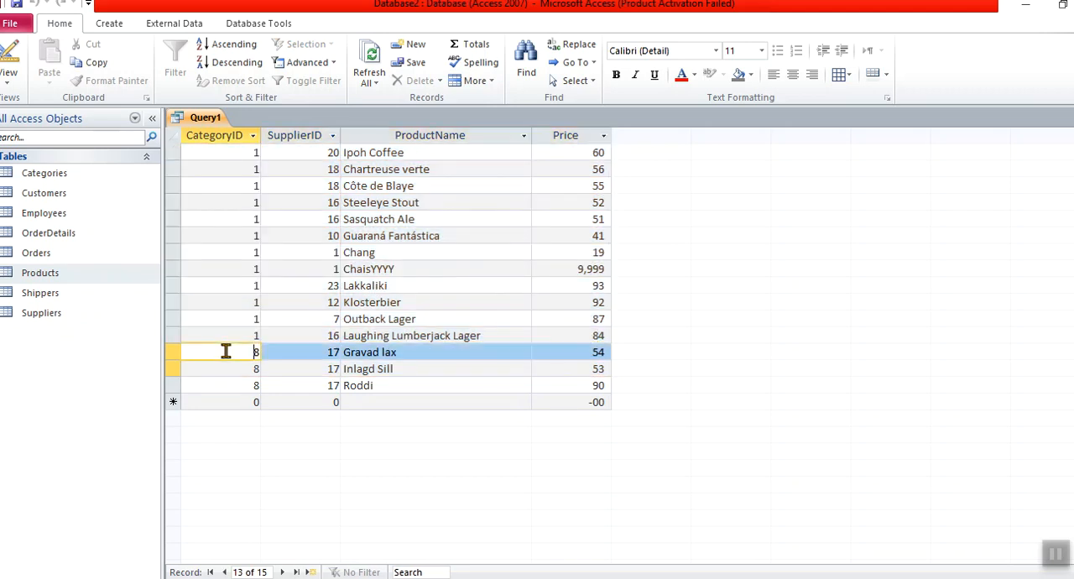
shift+click(600, 386)
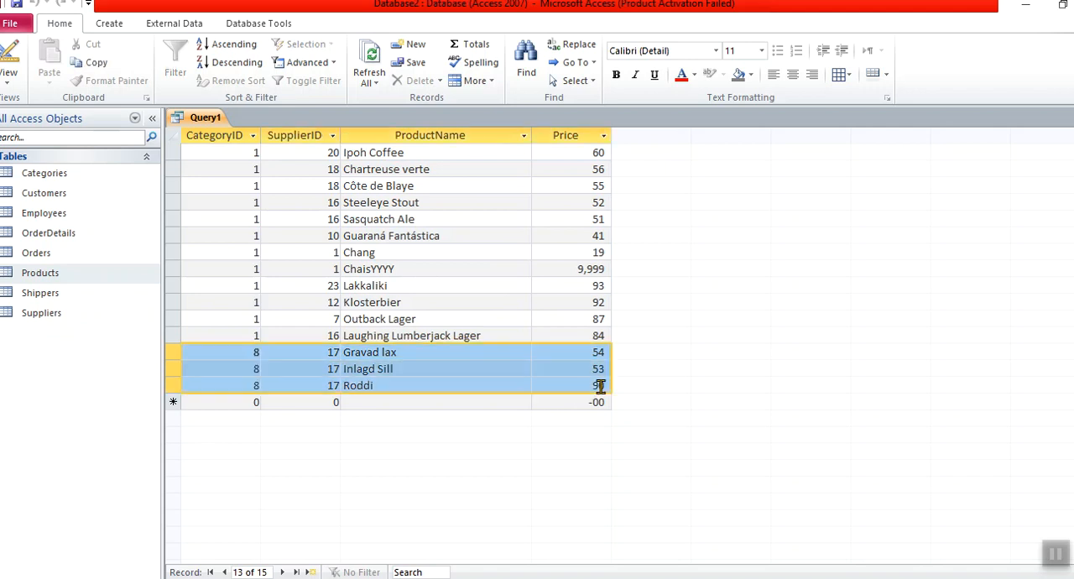
Return to the query design and review the CategoryID and SupplierID entries in the criteria and "or" rows
click(21, 63)
click(347, 474)
click(244, 475)
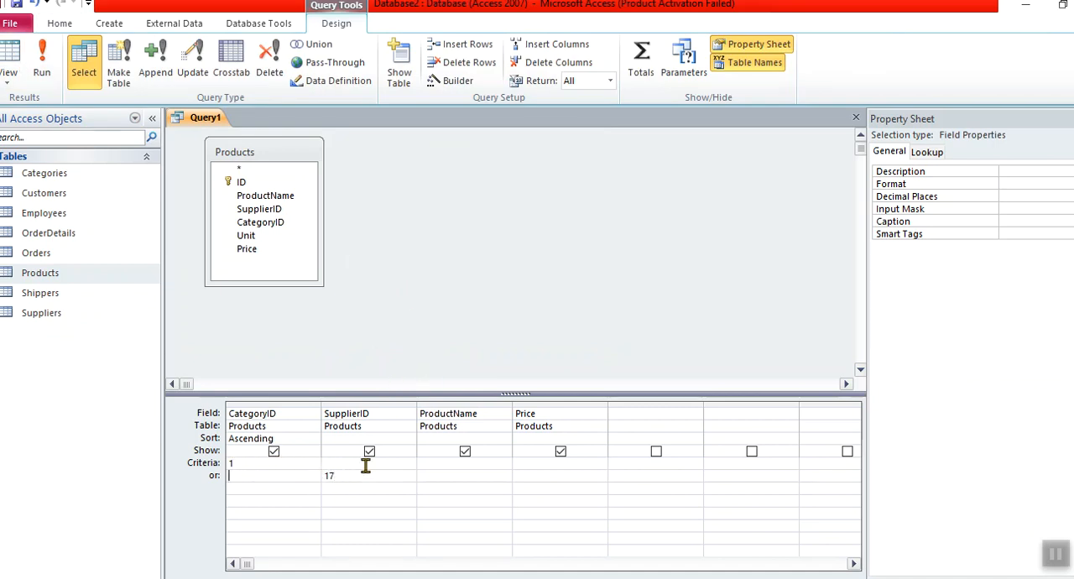
click(336, 466)
double_click(333, 477)
click(242, 477)
double_click(328, 475)
click(350, 479)
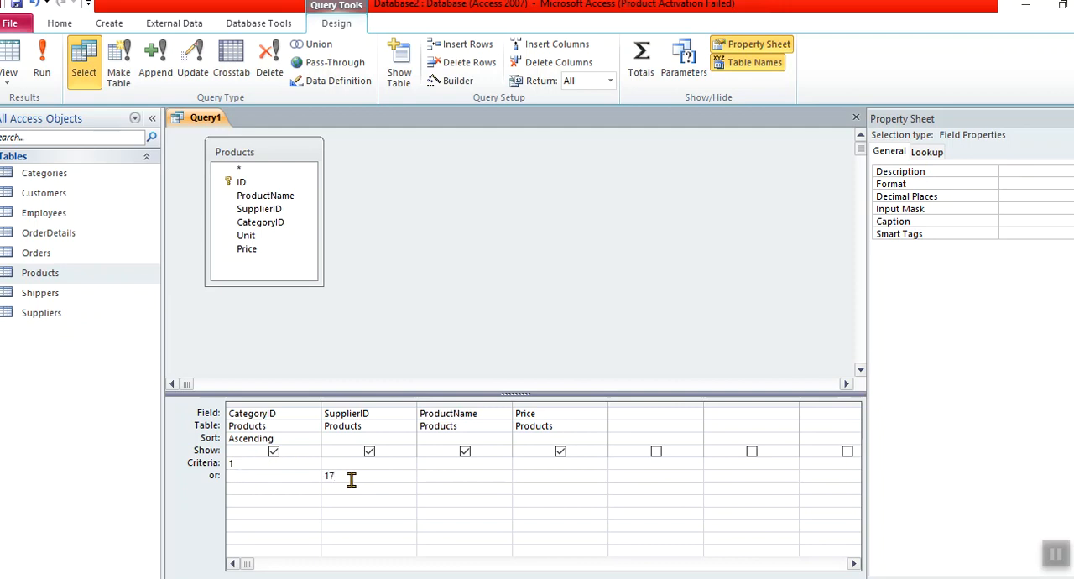